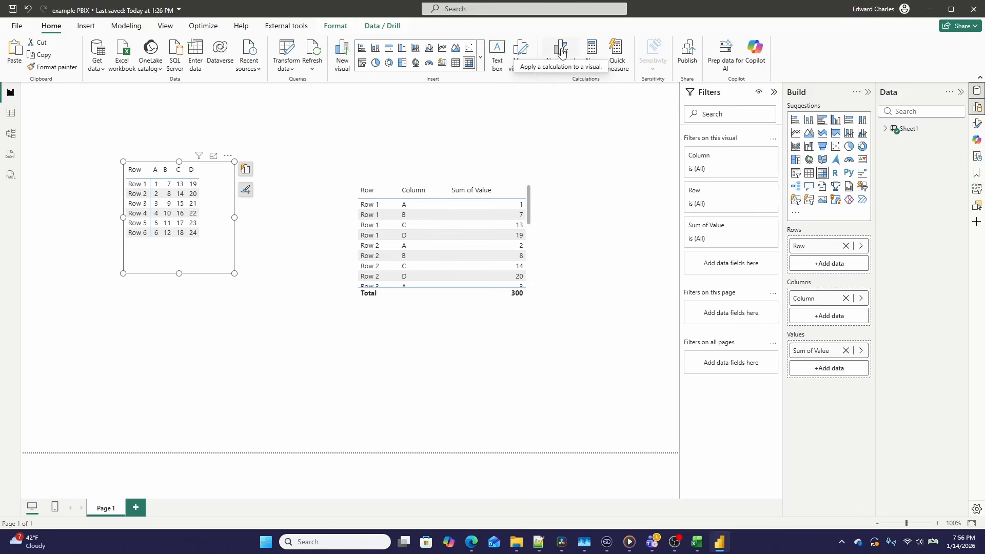
Step: Add a visual calculation to the matrix: Calculation = LOOKUP([Sum of Value], [Column], "C")
click(562, 52)
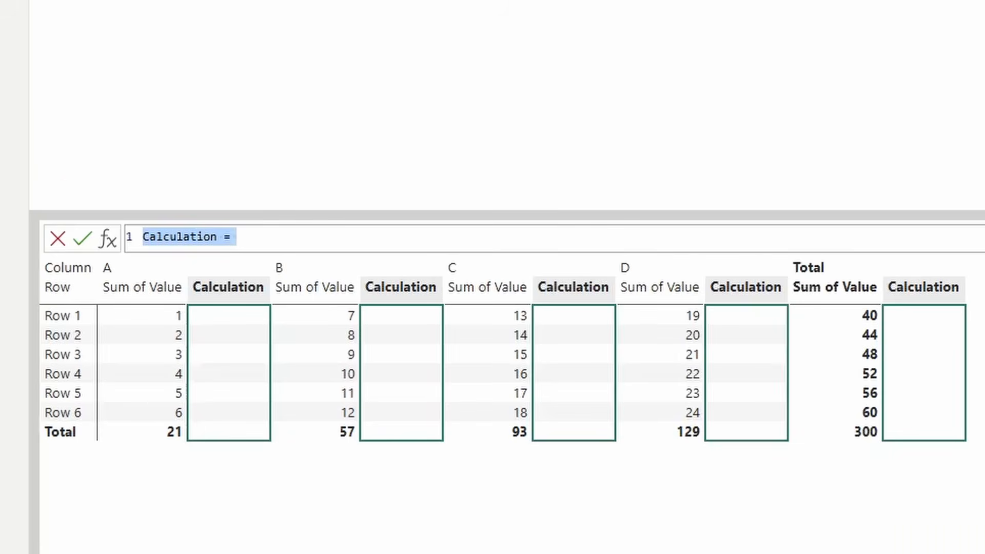
key(Right)
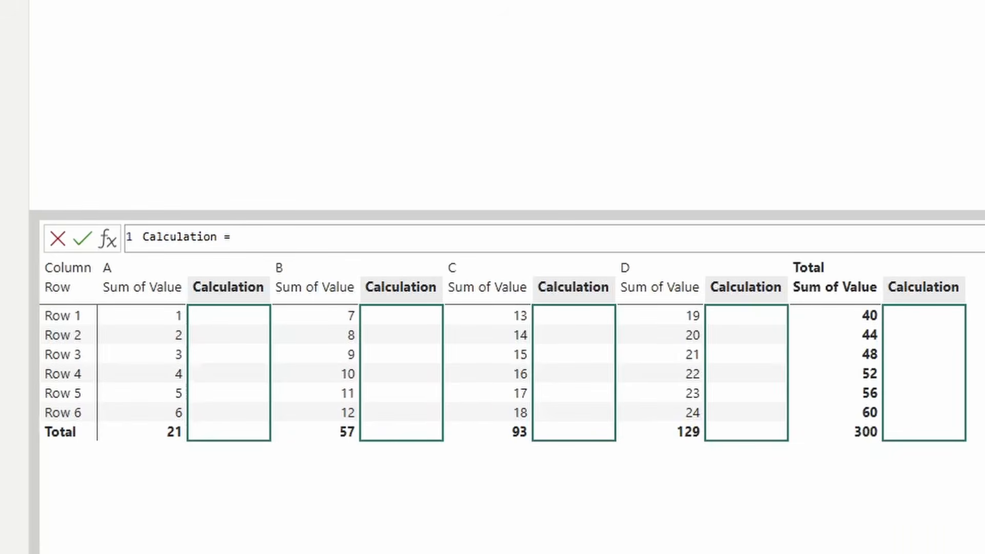
text(Loo)
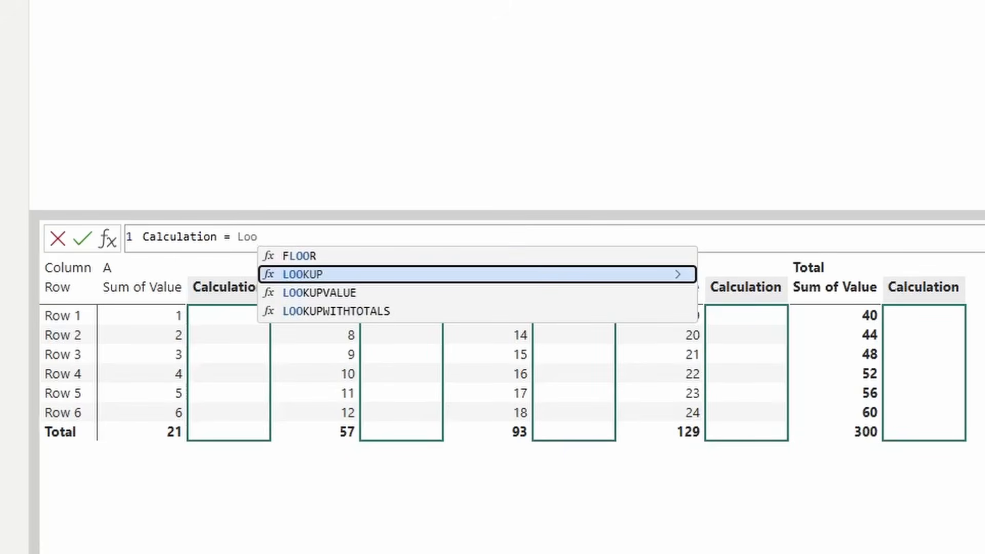
key(Tab)
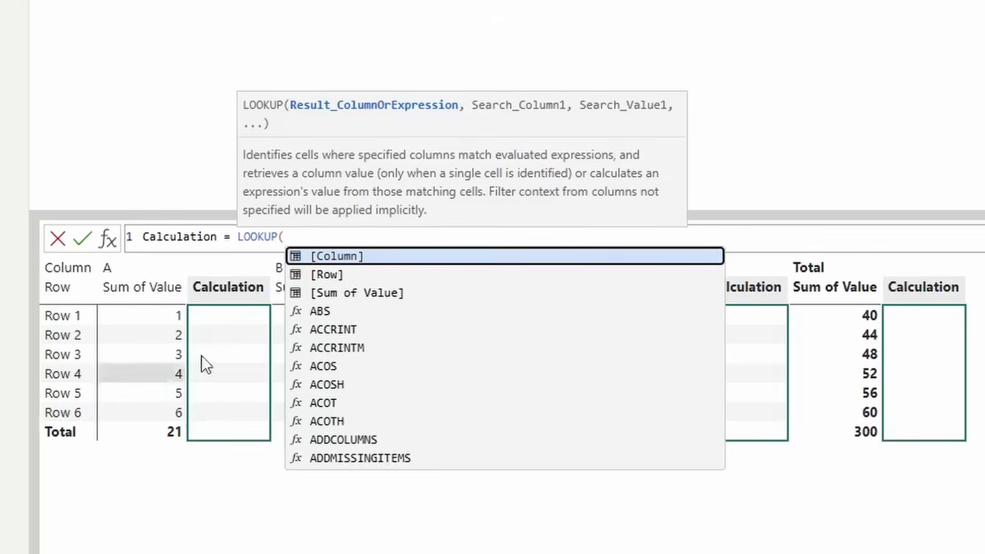
click(359, 294)
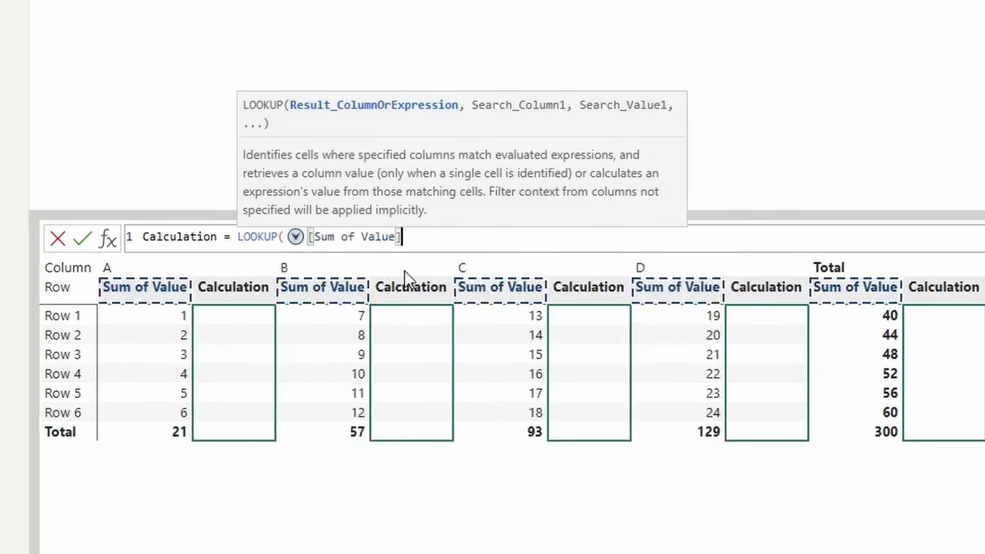
text(,)
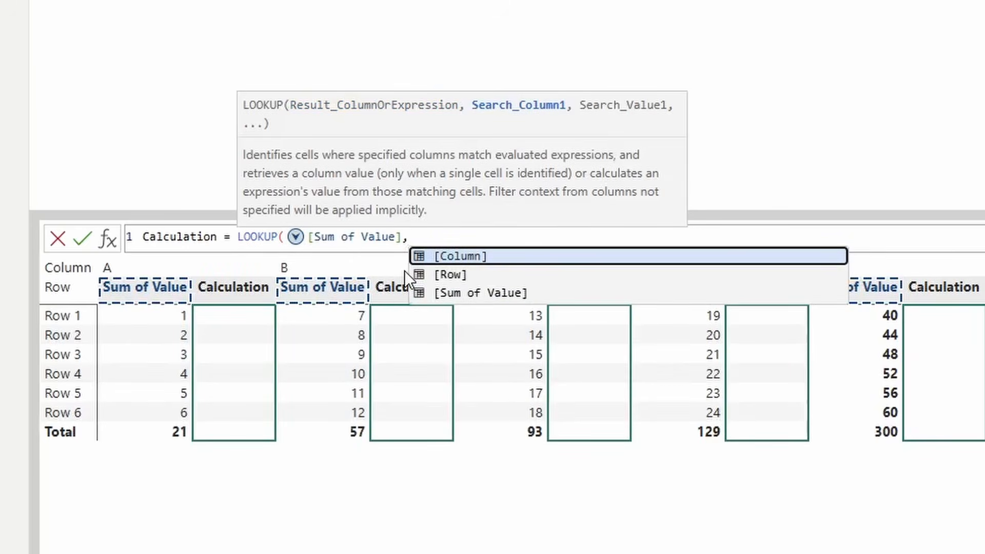
click(460, 256)
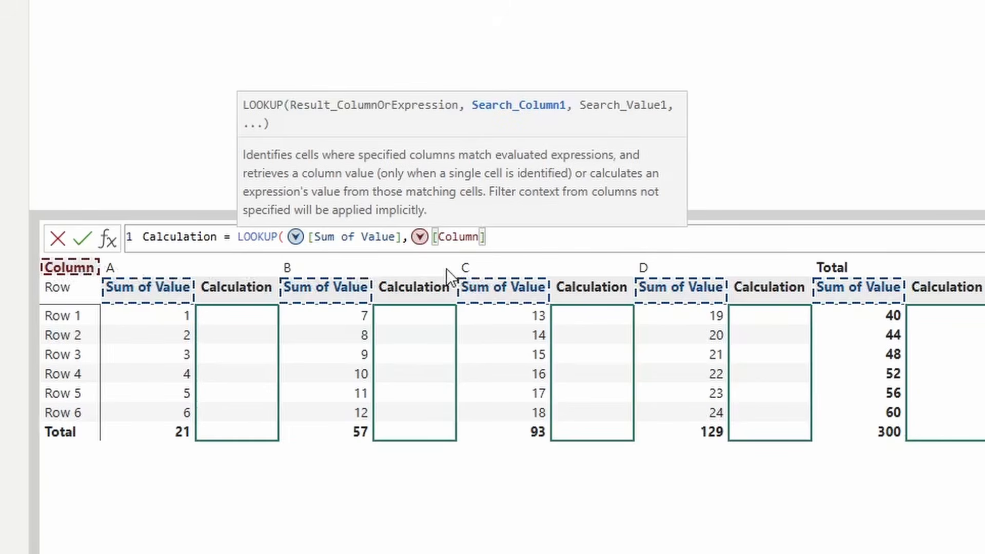
text(,)
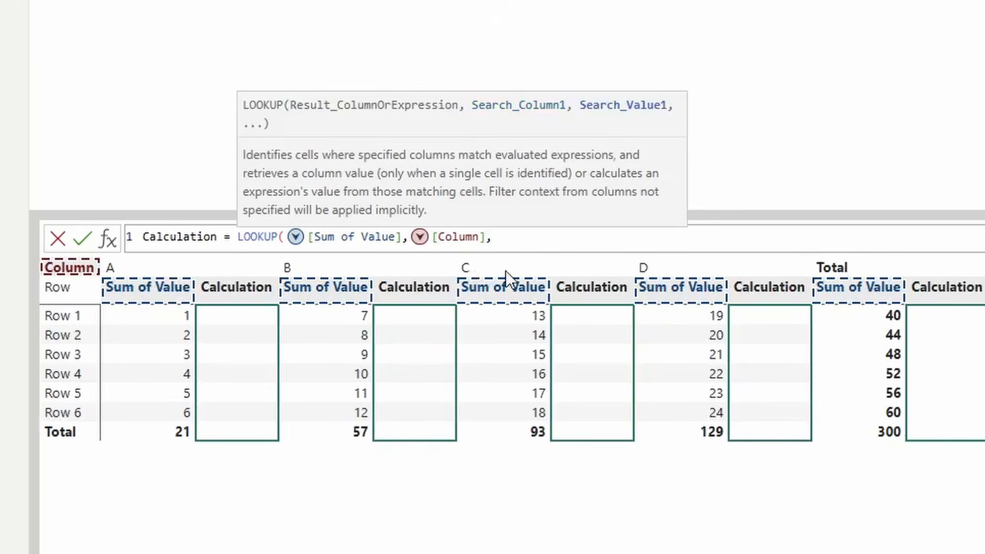
text("C"))
click(82, 237)
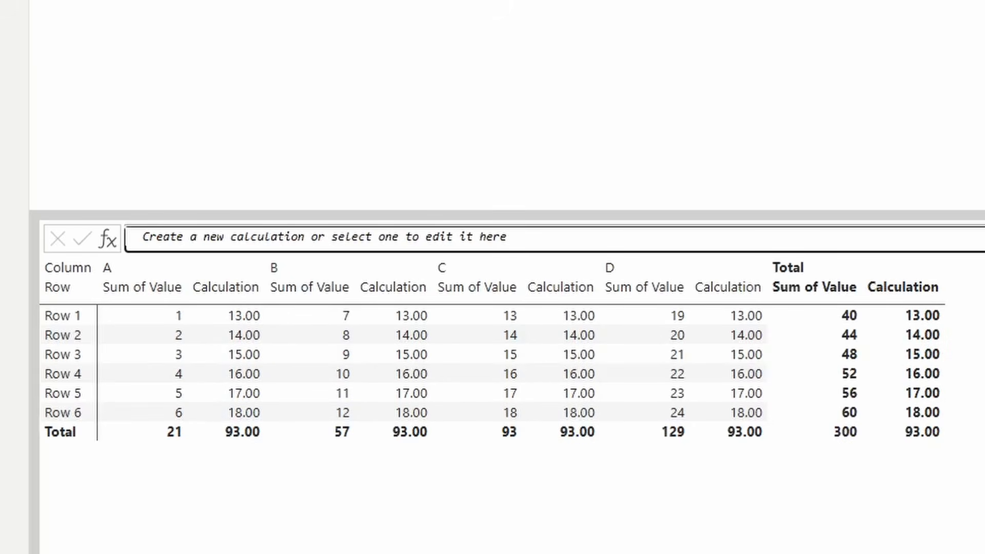
Step: Rename the visual calculation to Column B Row 6
click(903, 287)
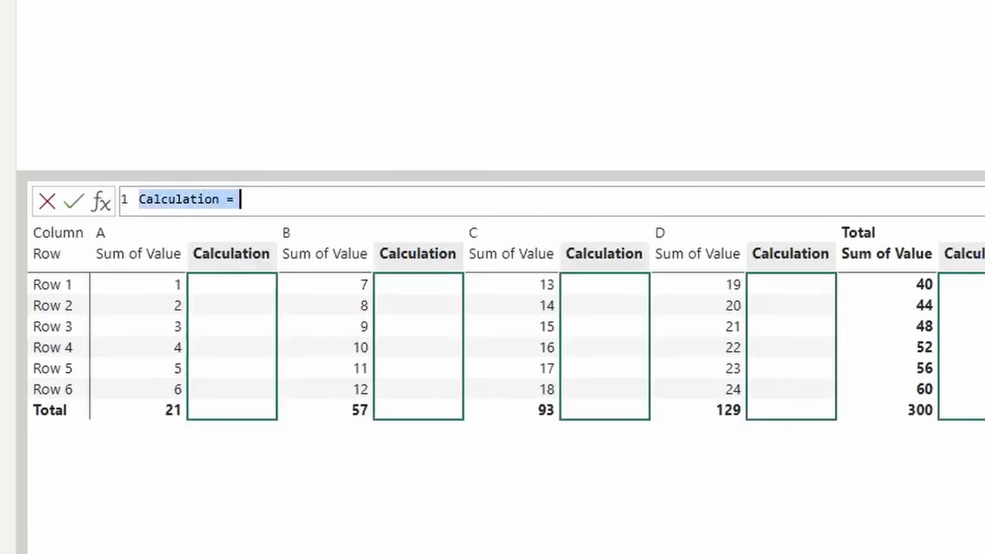
click(282, 200)
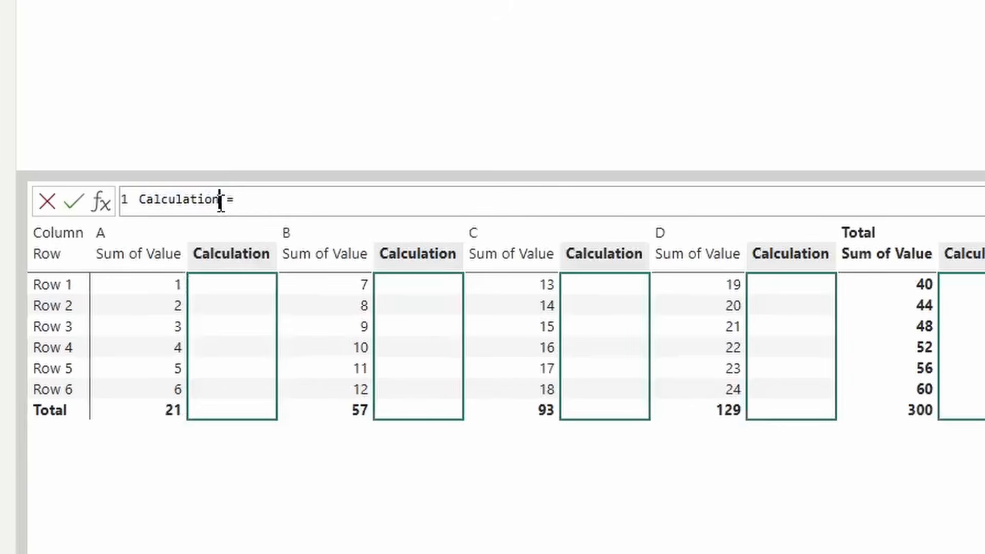
drag(219, 199, 67, 188)
text(Column B Row 6)
click(293, 202)
Step: Set its formula to LOOKUPVALUE([Sum of Value], [Column], "B", [Row], "Row 6") and apply it
text(Look)
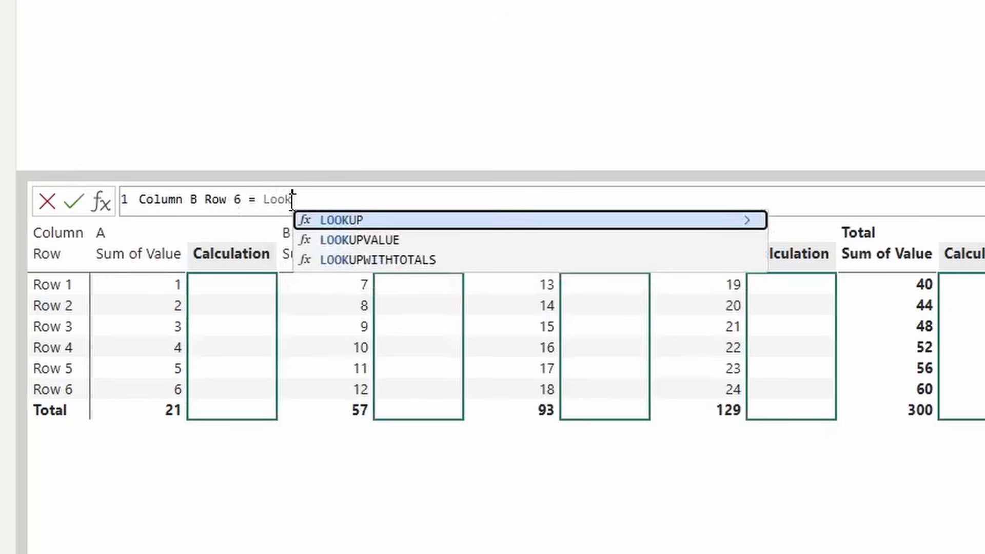
key(Down)
key(Tab)
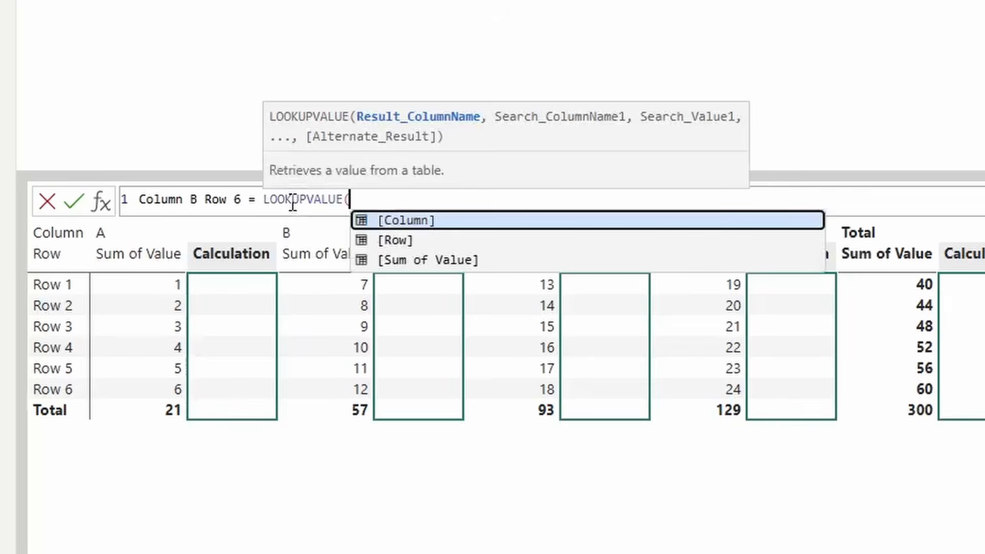
key(Down)
key(Down)
key(Tab)
text(,)
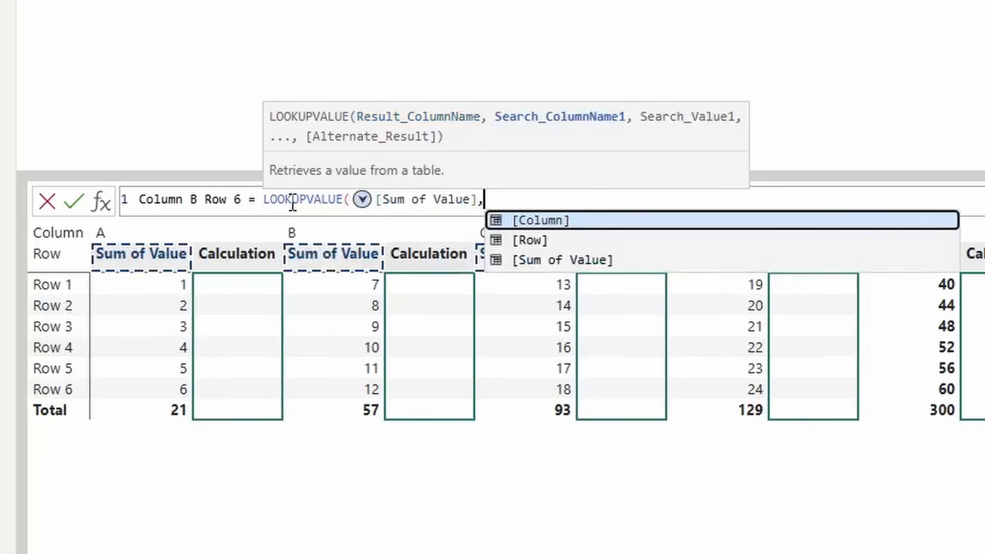
key(Tab)
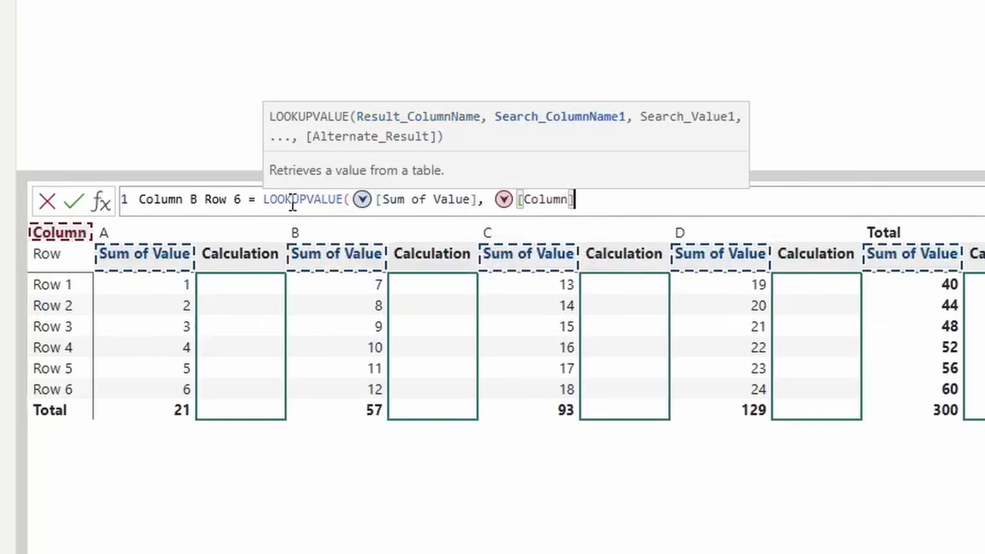
text(, "")
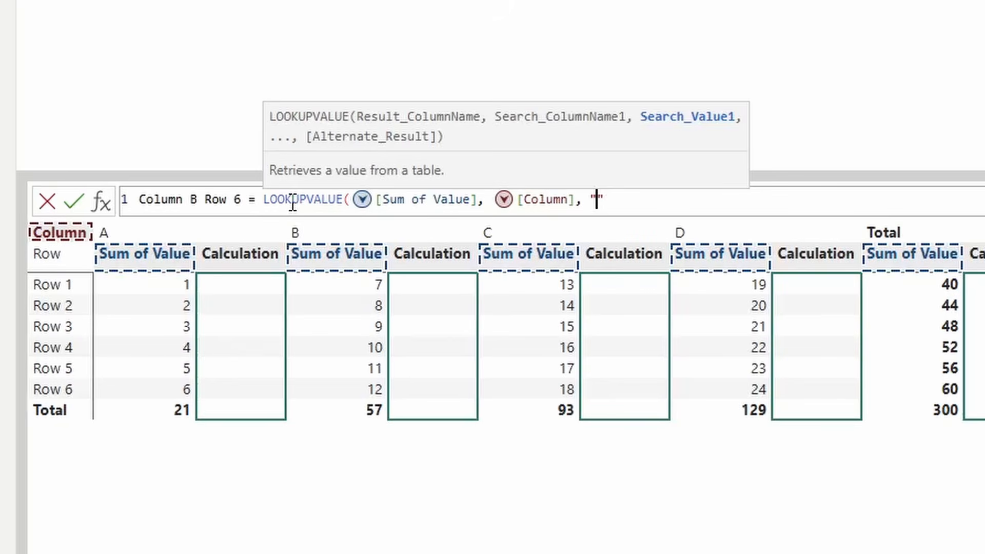
text(B)
text(, R)
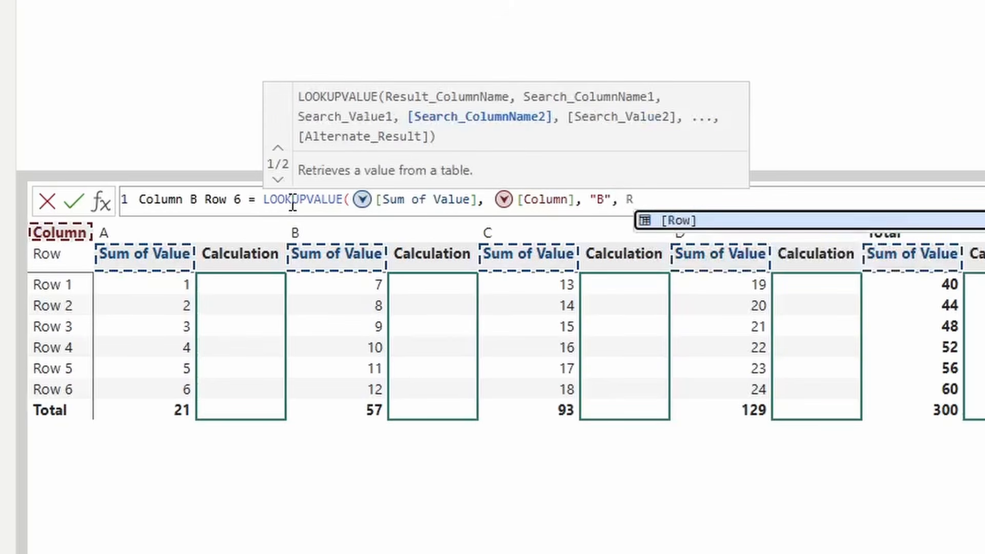
key(Tab)
text(,)
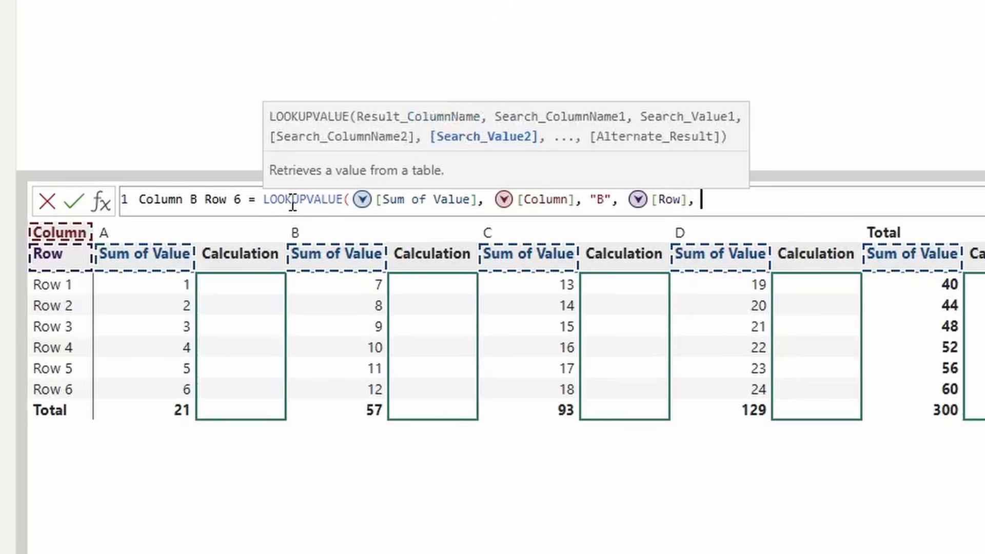
text( "Row 6"))
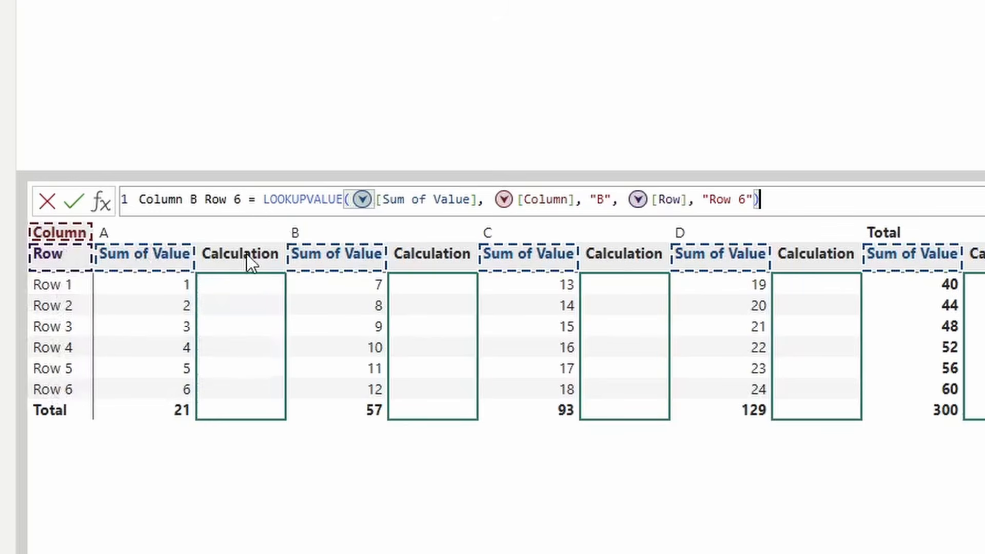
click(76, 204)
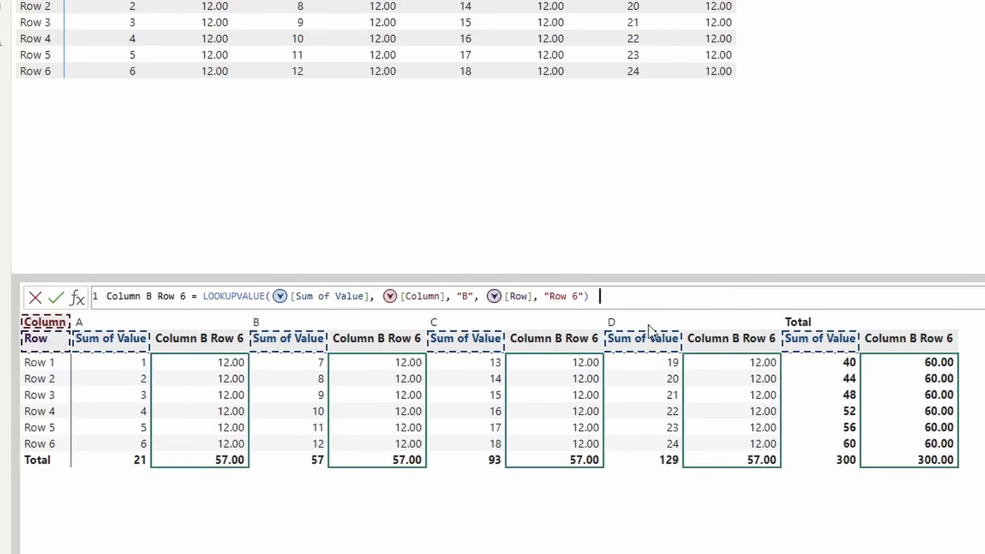
Step: Change the searched column value in the formula from B to "E" and apply
click(466, 297)
text(E)
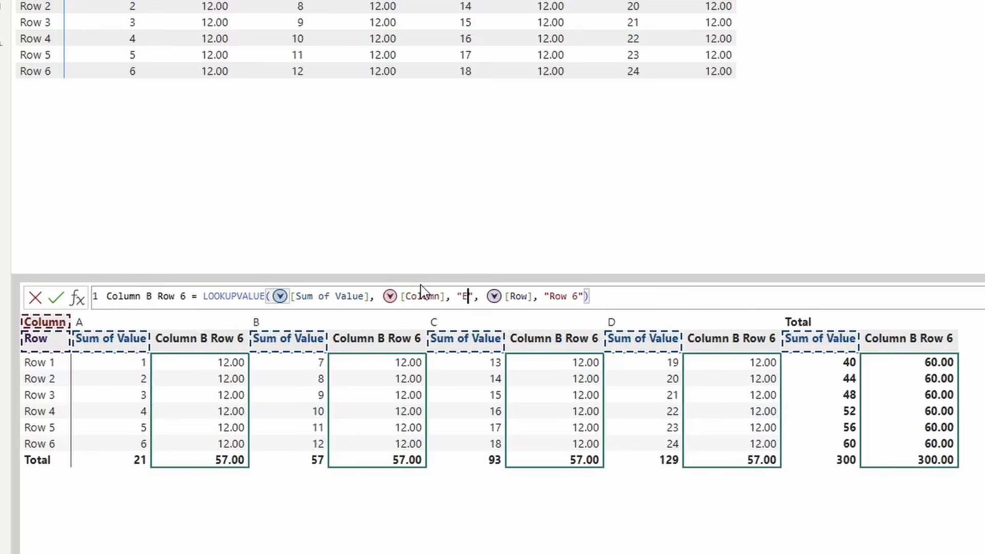
click(56, 297)
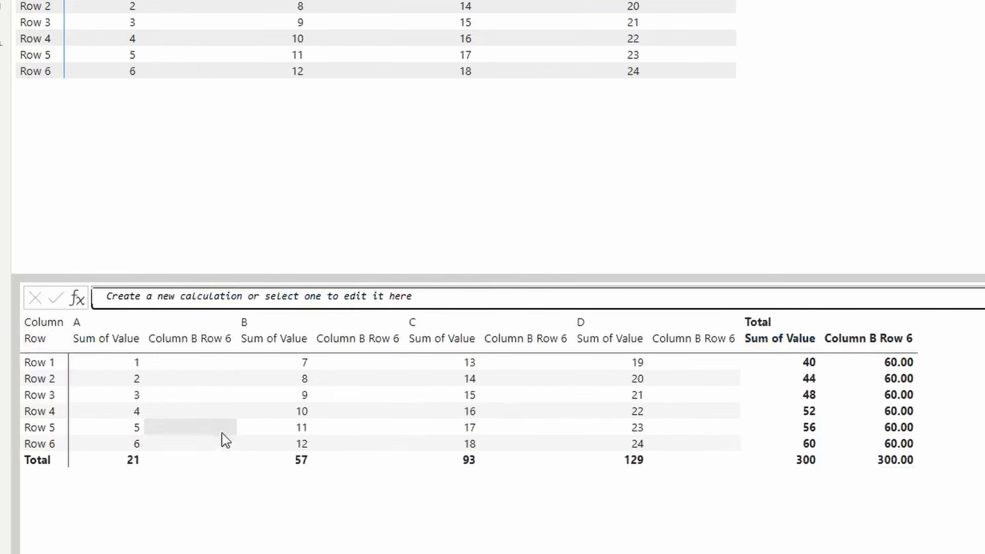
Step: Add "Test" as the alternate result argument of the LOOKUPVALUE formula and apply
click(869, 339)
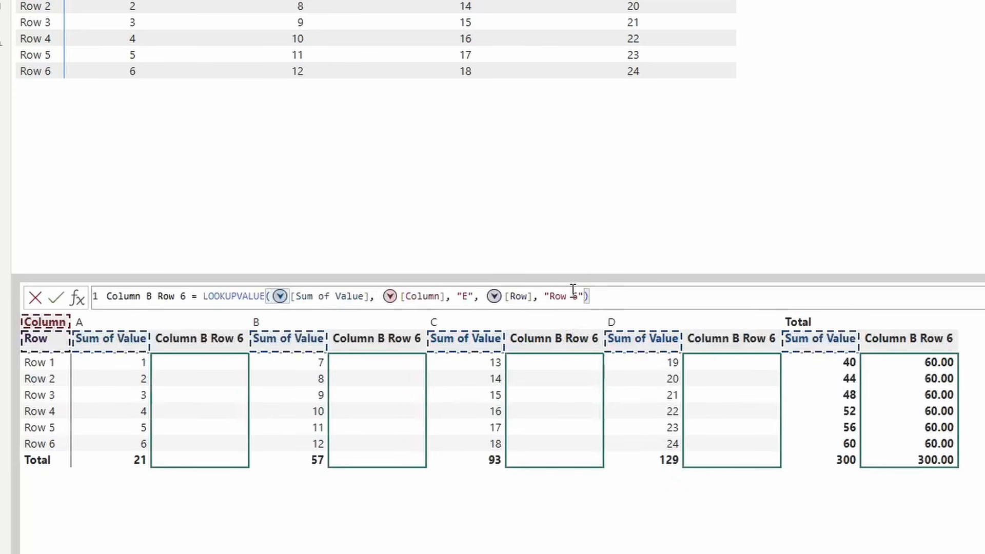
text(,)
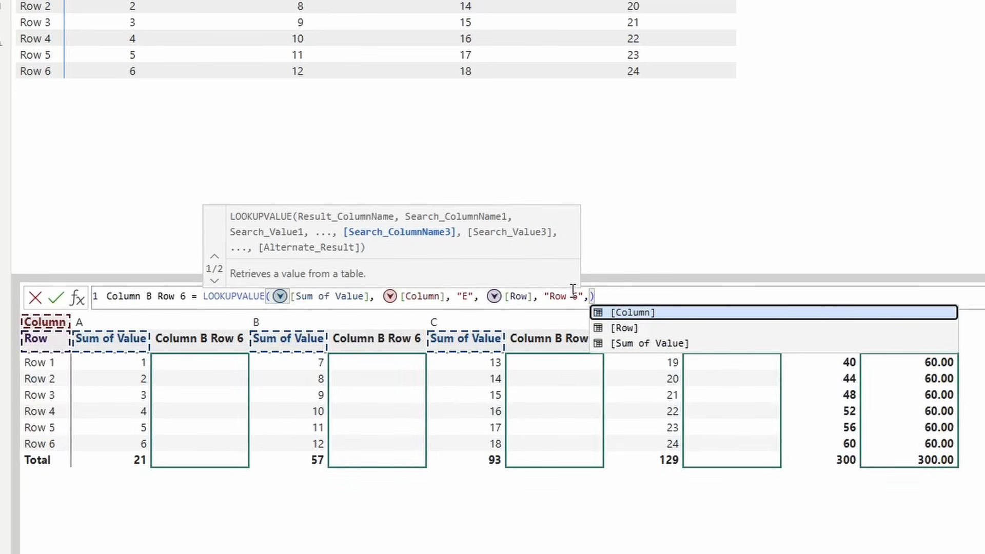
text(,)
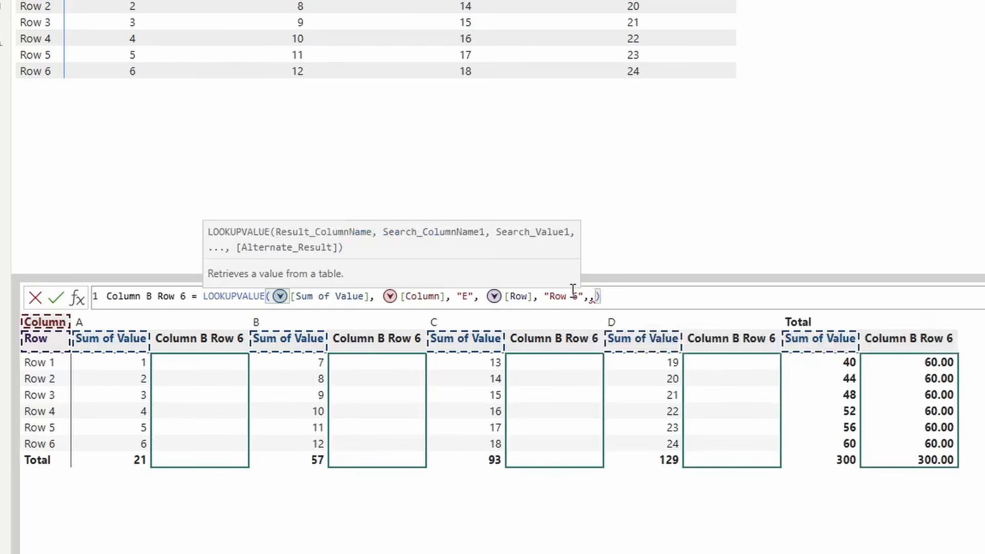
text("")
key(Left)
key(BackSpace)
key(Right)
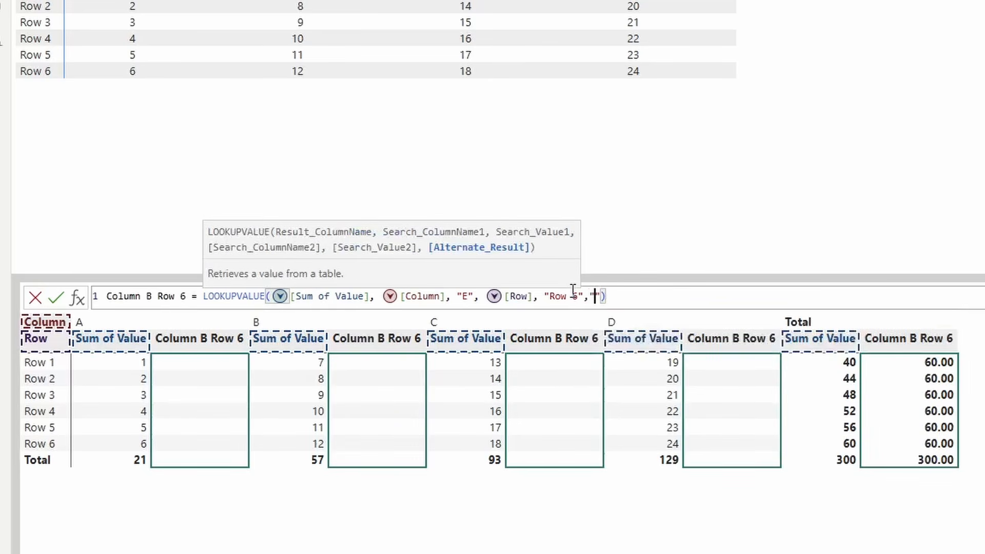
text(Test)
click(56, 297)
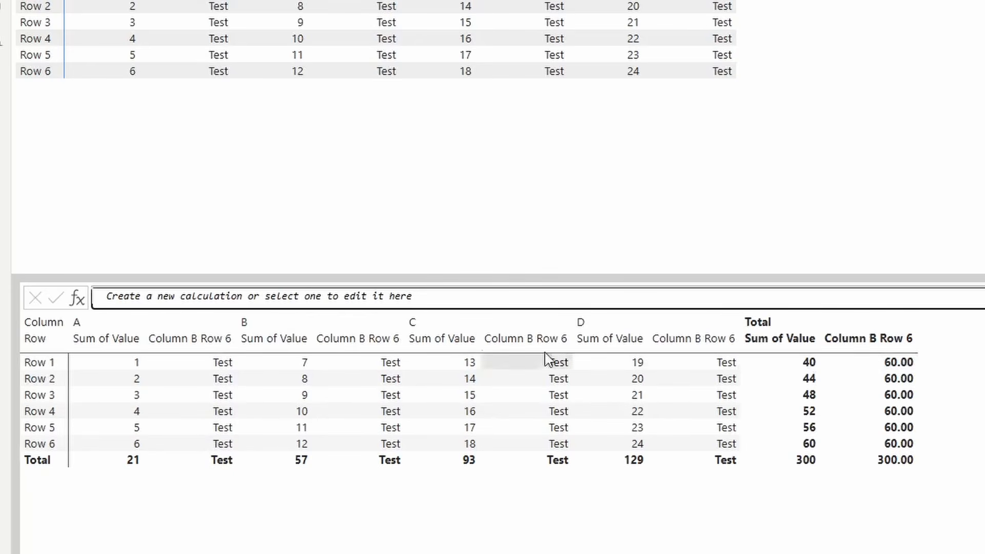
Step: Replace the alternate result with "Value Not Found" and apply the formula
click(598, 296)
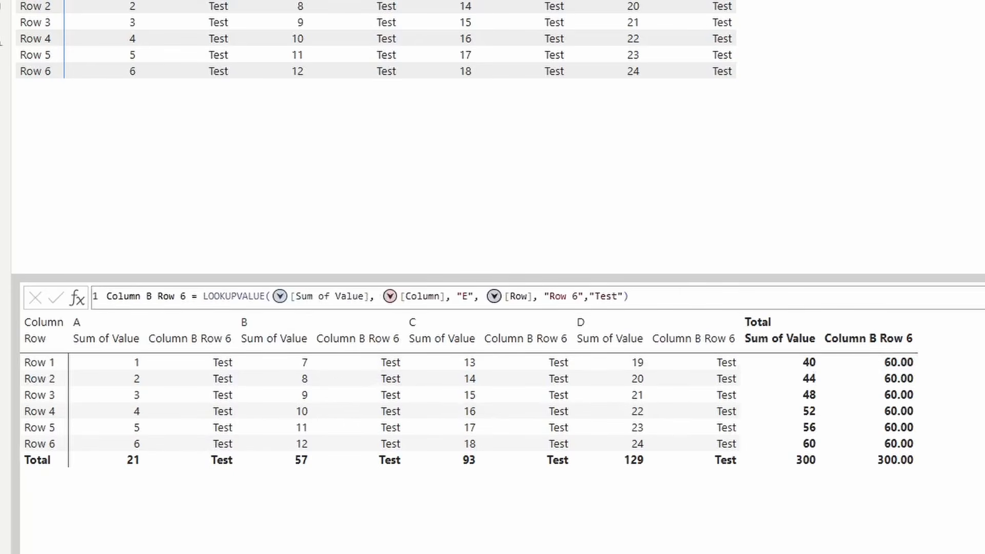
click(618, 296)
key(BackSpace)
key(BackSpace)
key(BackSpace)
key(BackSpace)
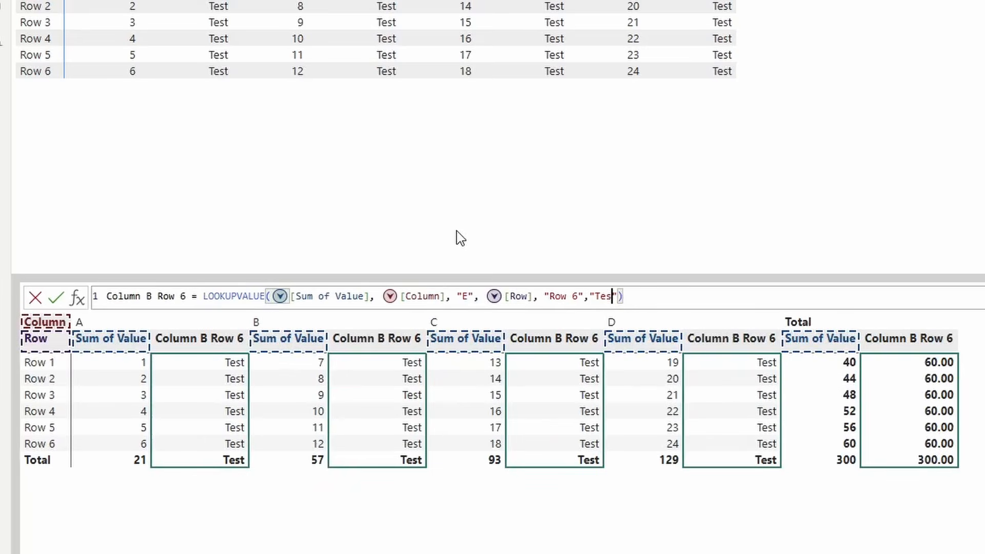
text(Value Not Foun)
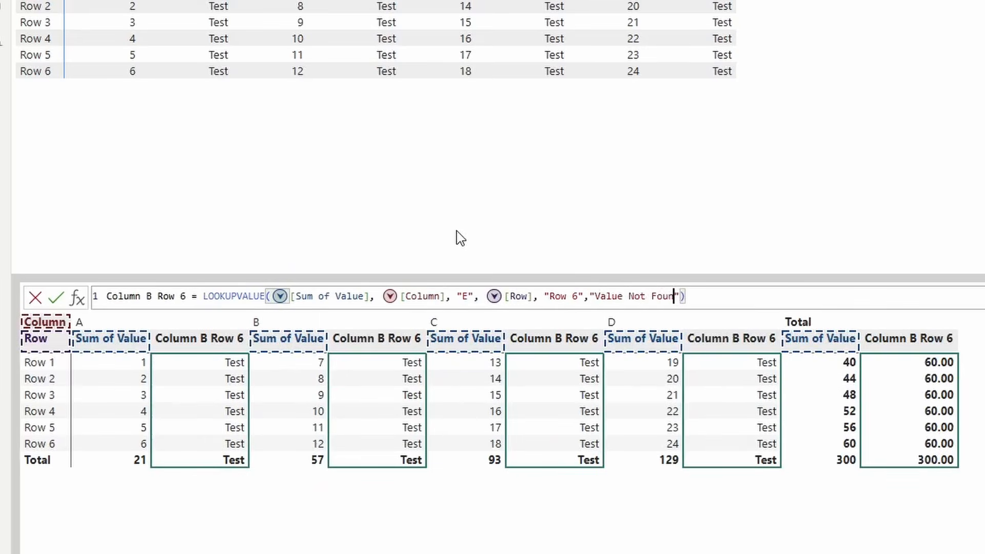
text(d)
click(56, 297)
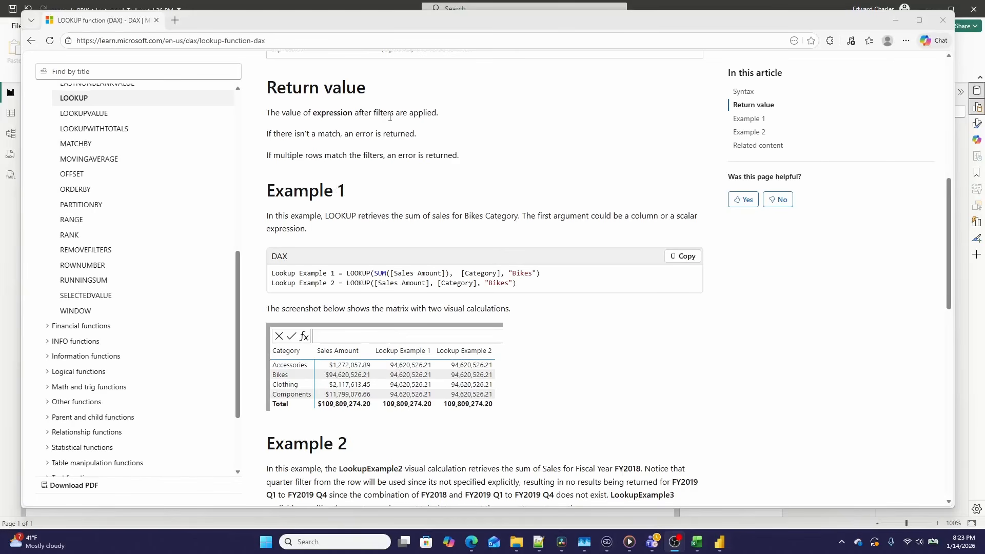
Step: Switch to the browser and review the LOOKUP and LOOKUPWITHTOTALS DAX documentation pages and their examples
drag(325, 113, 440, 118)
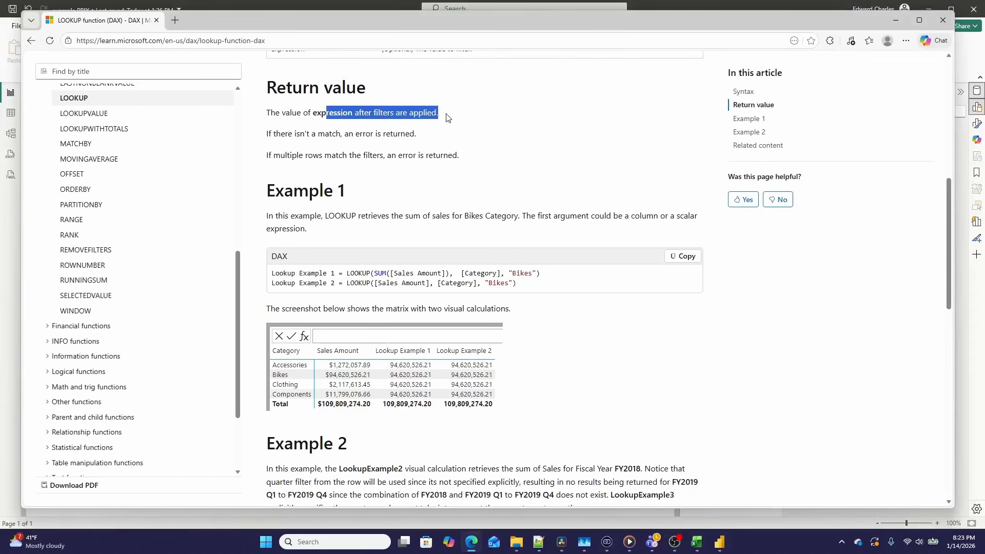
scroll(491, 284, down, 2)
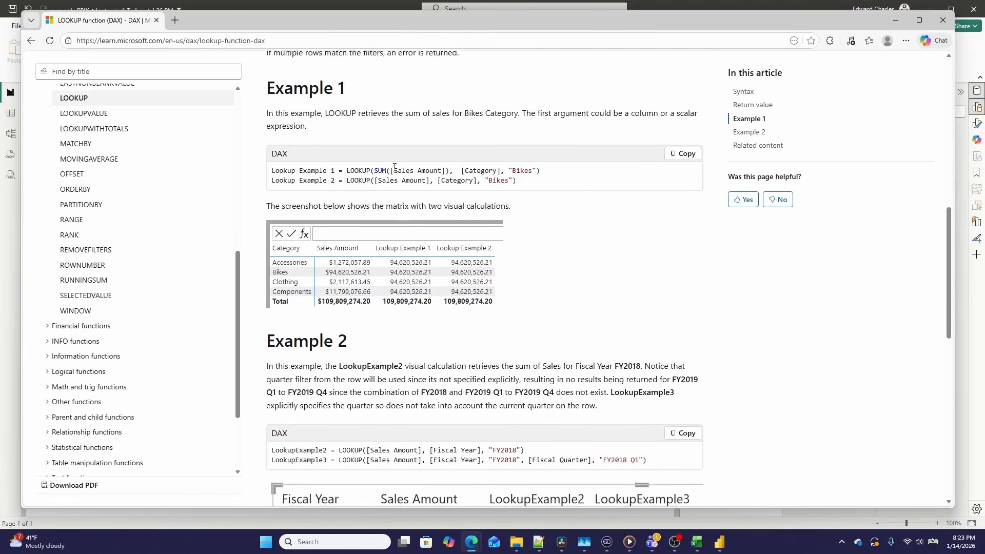
drag(348, 170, 544, 172)
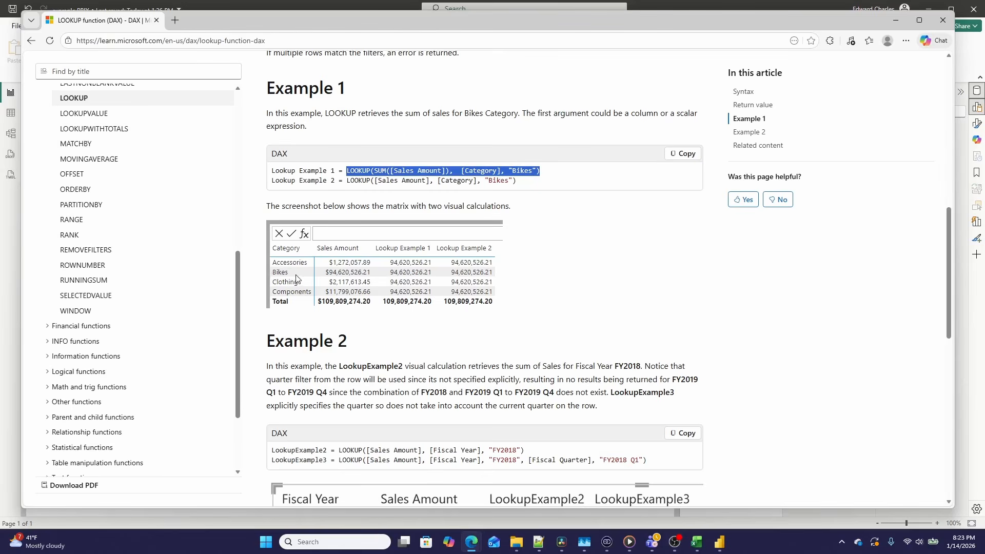
click(116, 129)
scroll(497, 326, down, 15)
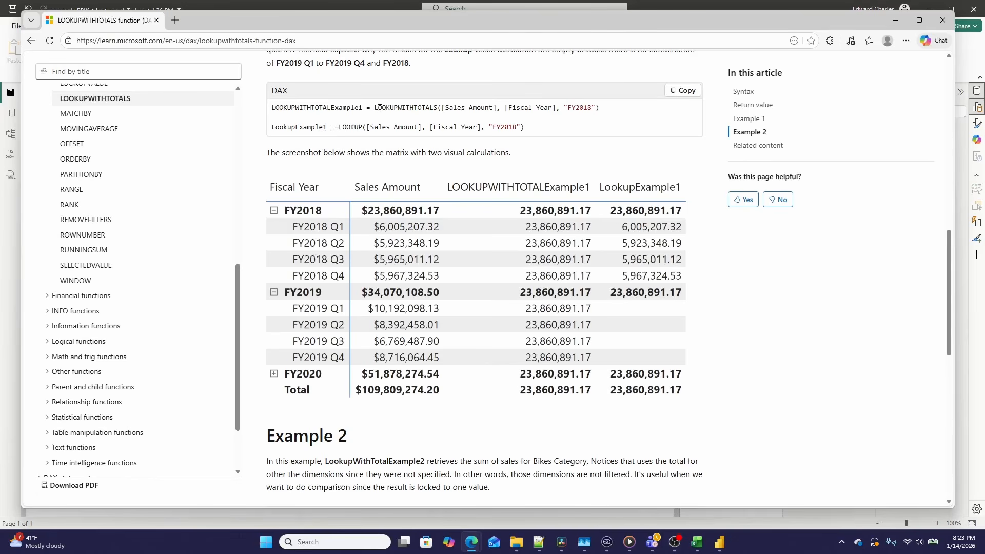
drag(380, 108, 545, 110)
click(531, 117)
click(564, 121)
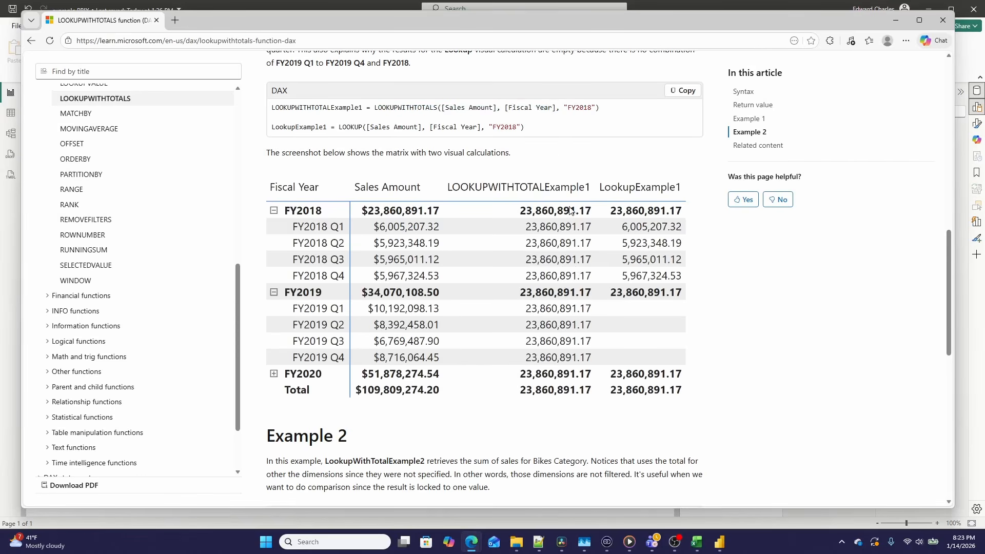